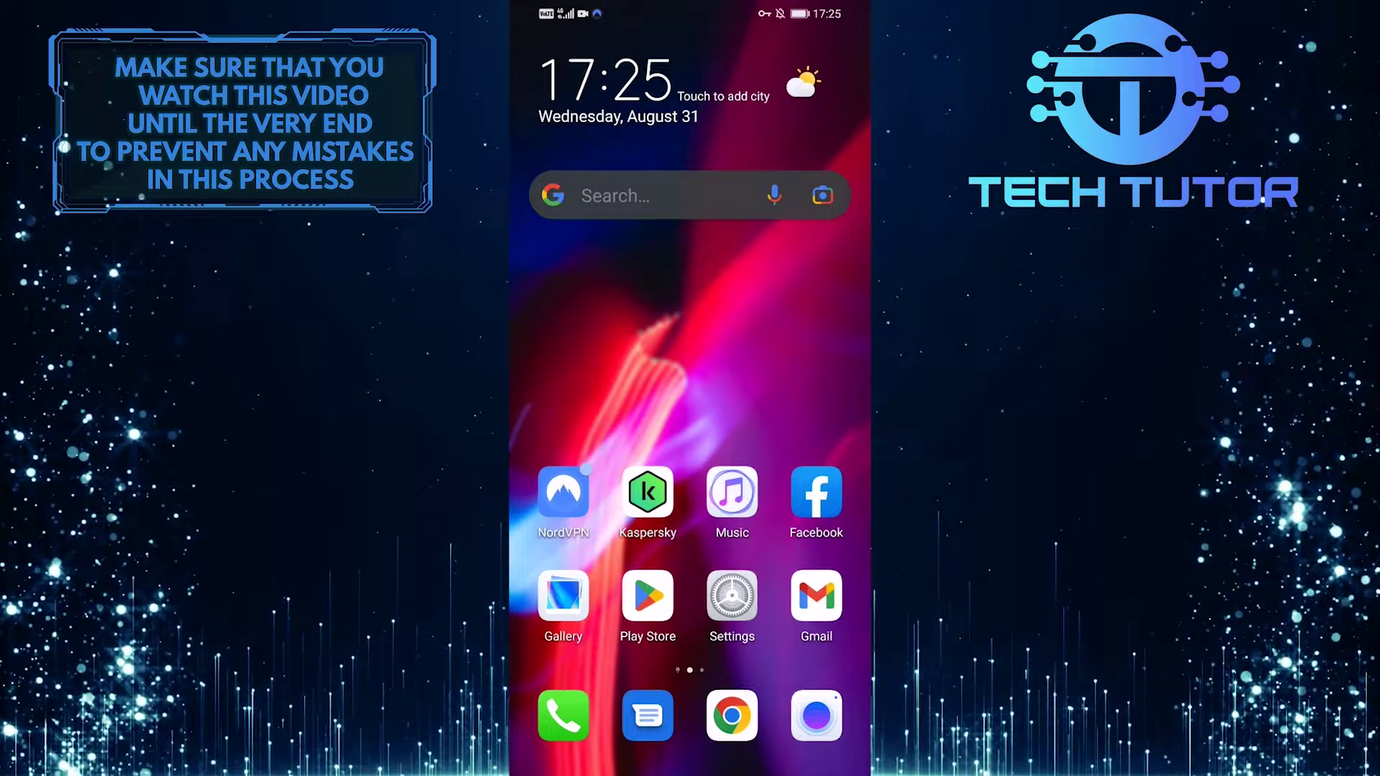
Launch Facebook and go to your own profile through the main menu
left_click(816, 493)
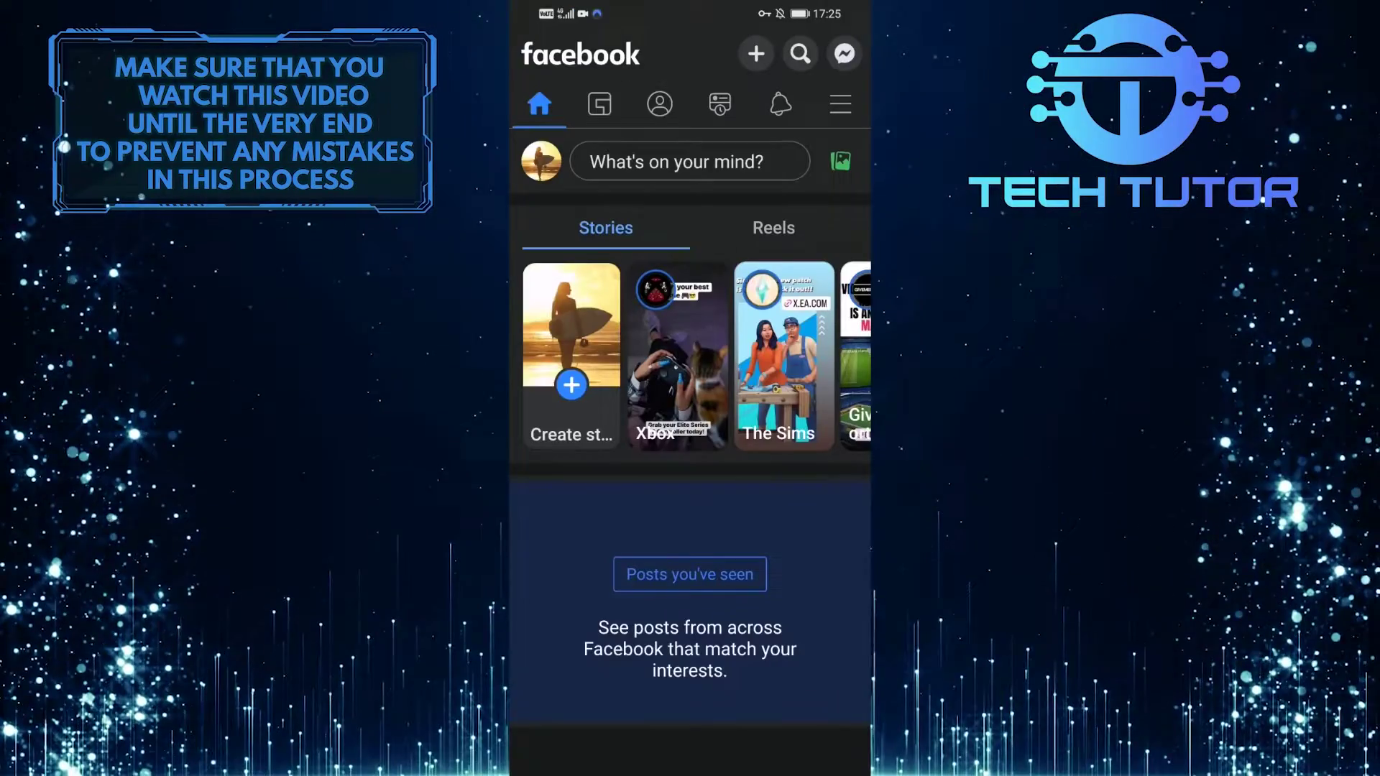
left_click(839, 52)
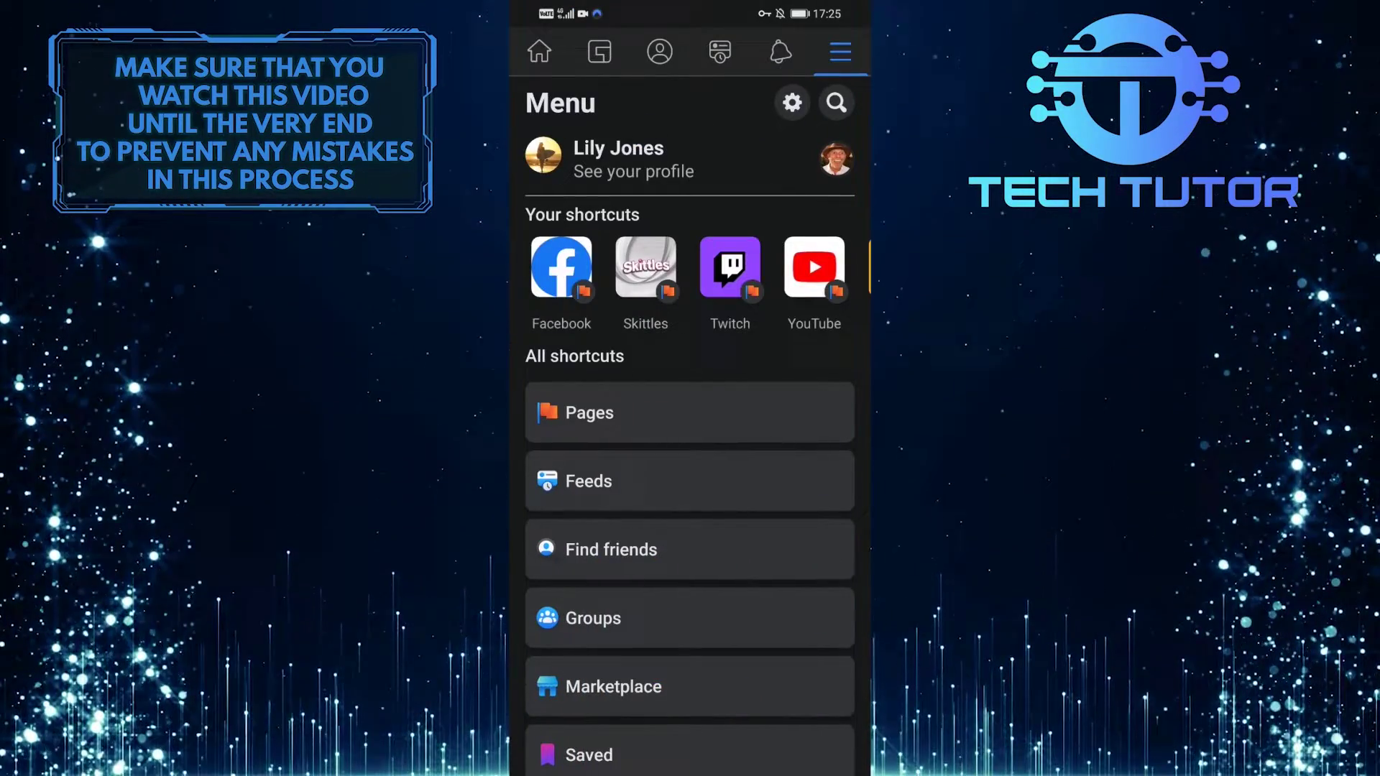
left_click(690, 159)
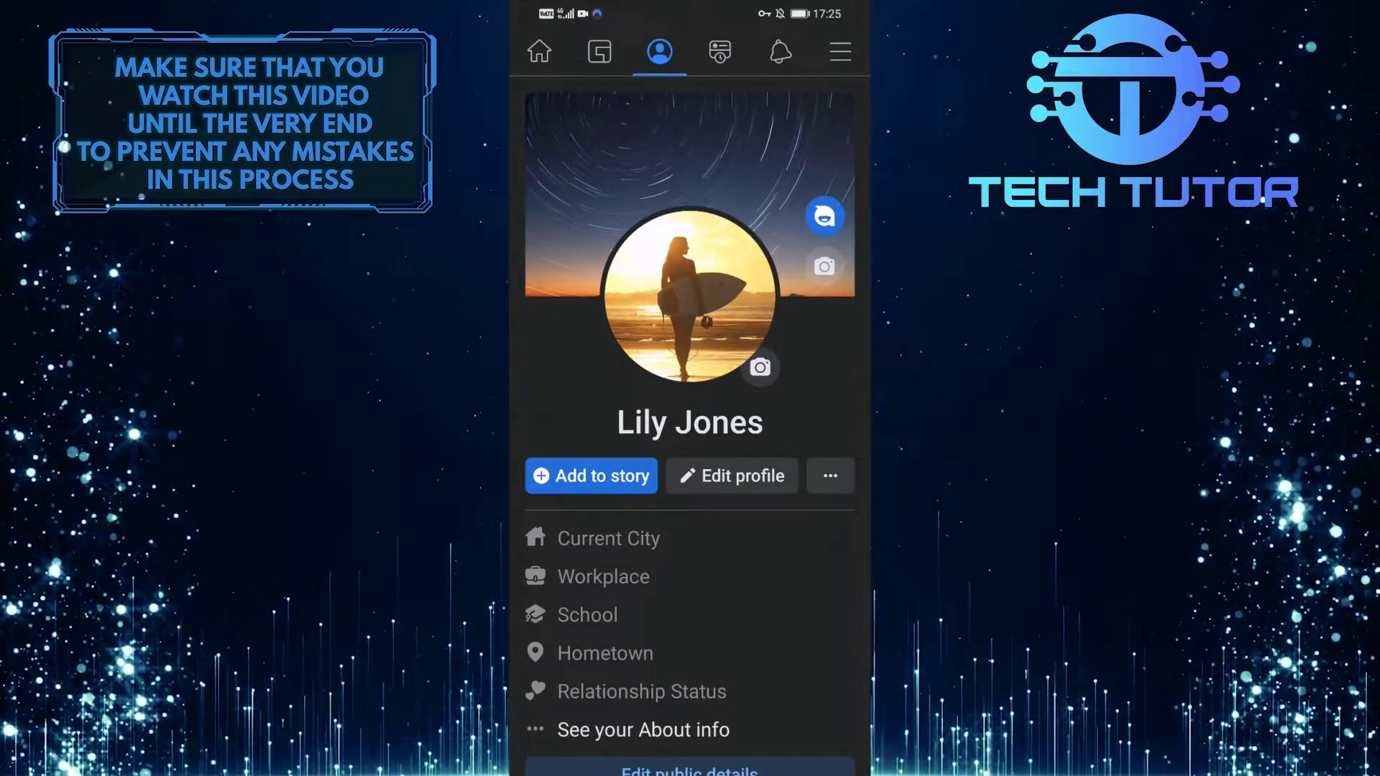
Choose 'Turn on profile picture guard' from the profile picture's options
left_click(693, 303)
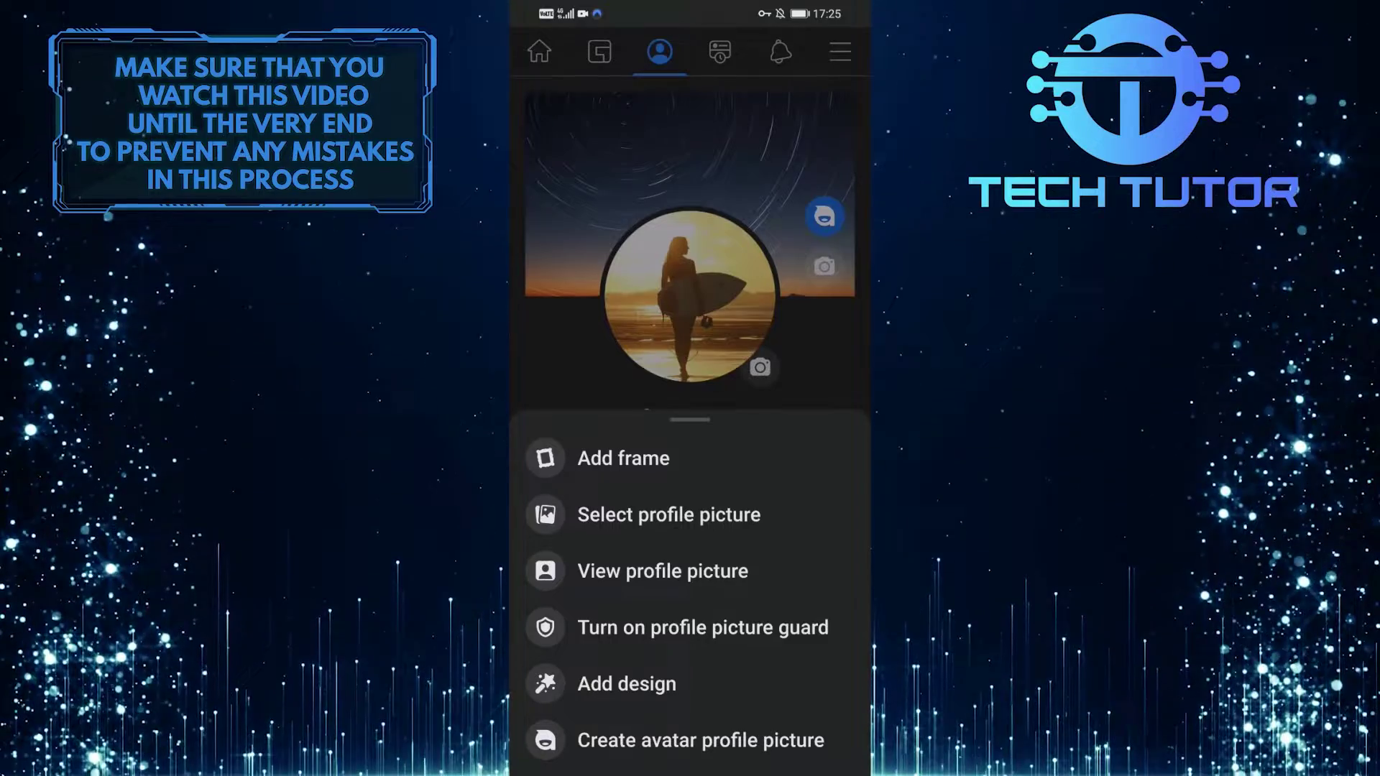
left_click(772, 639)
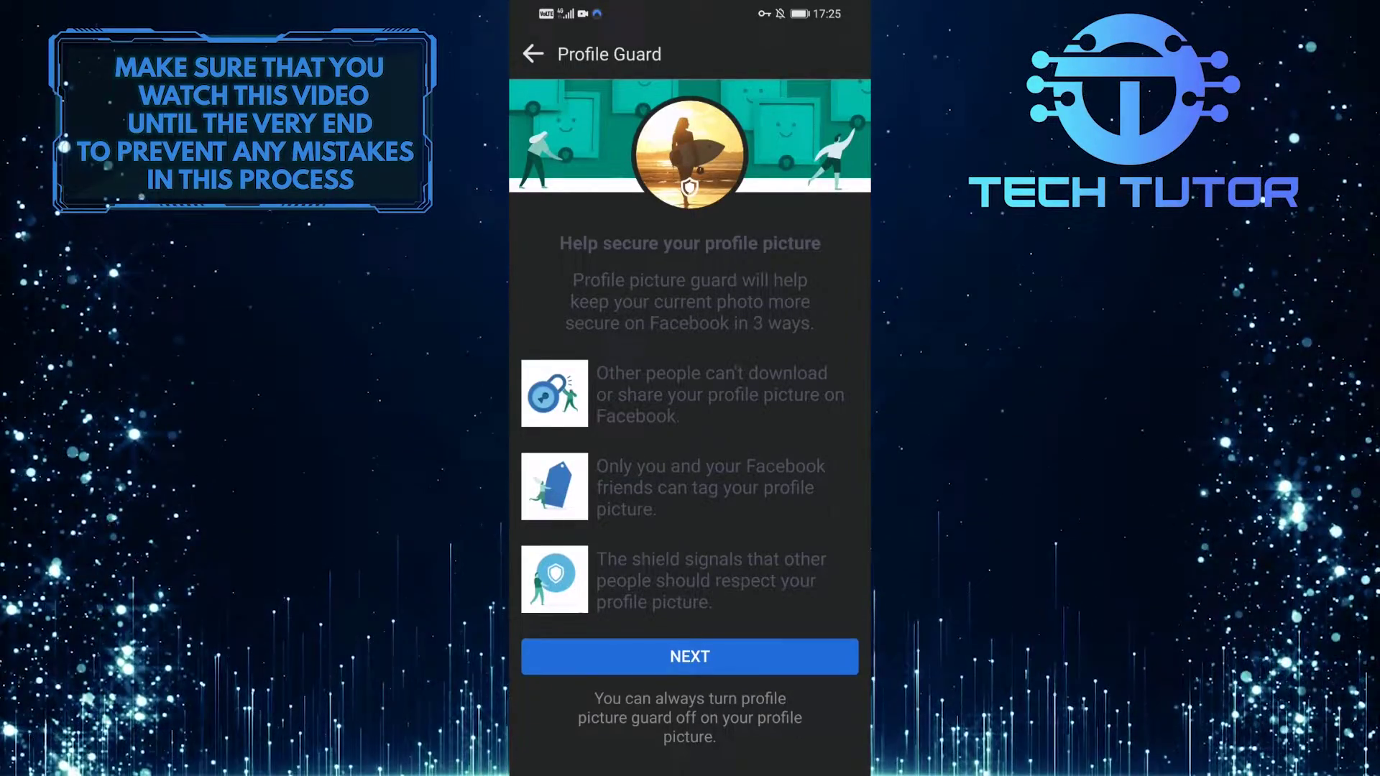
Continue past the Profile Guard intro and save the guarded picture preview
left_click(688, 656)
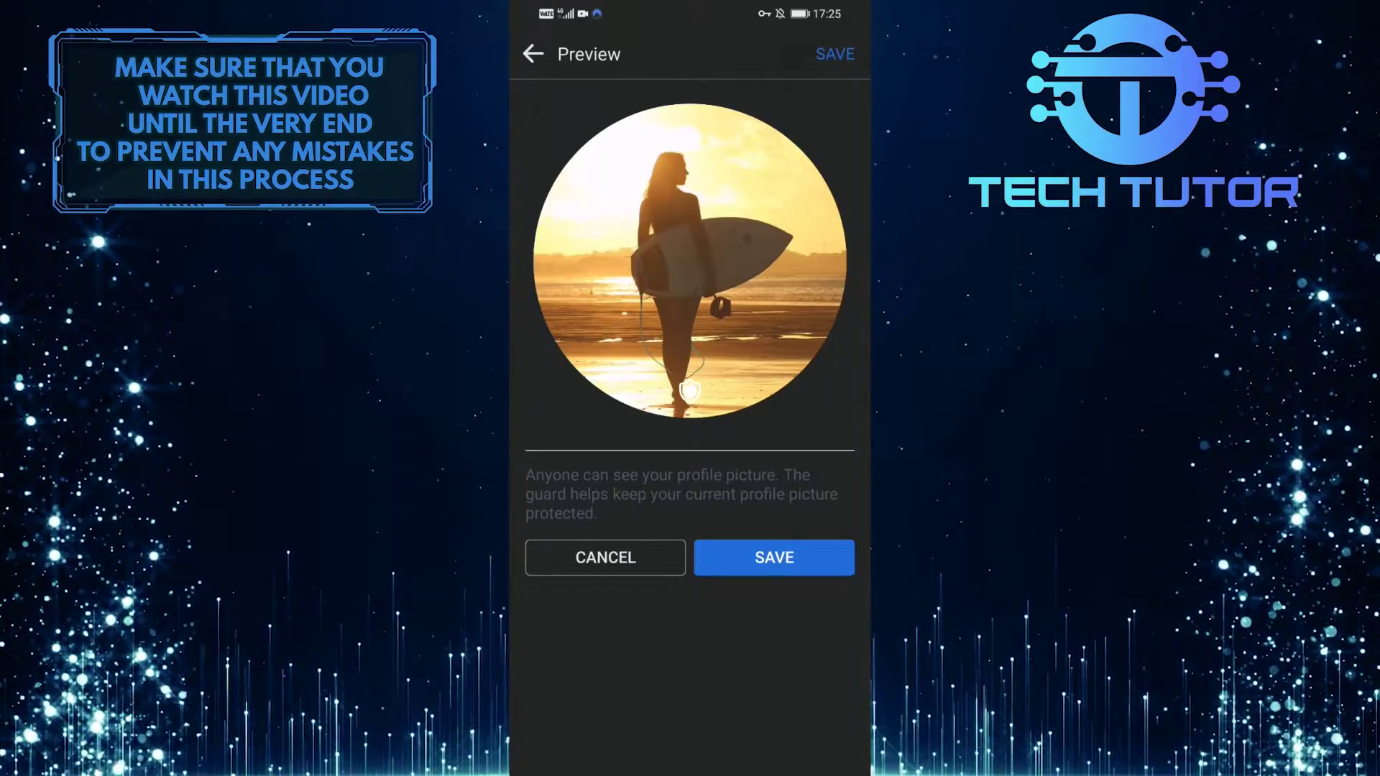
left_click(775, 558)
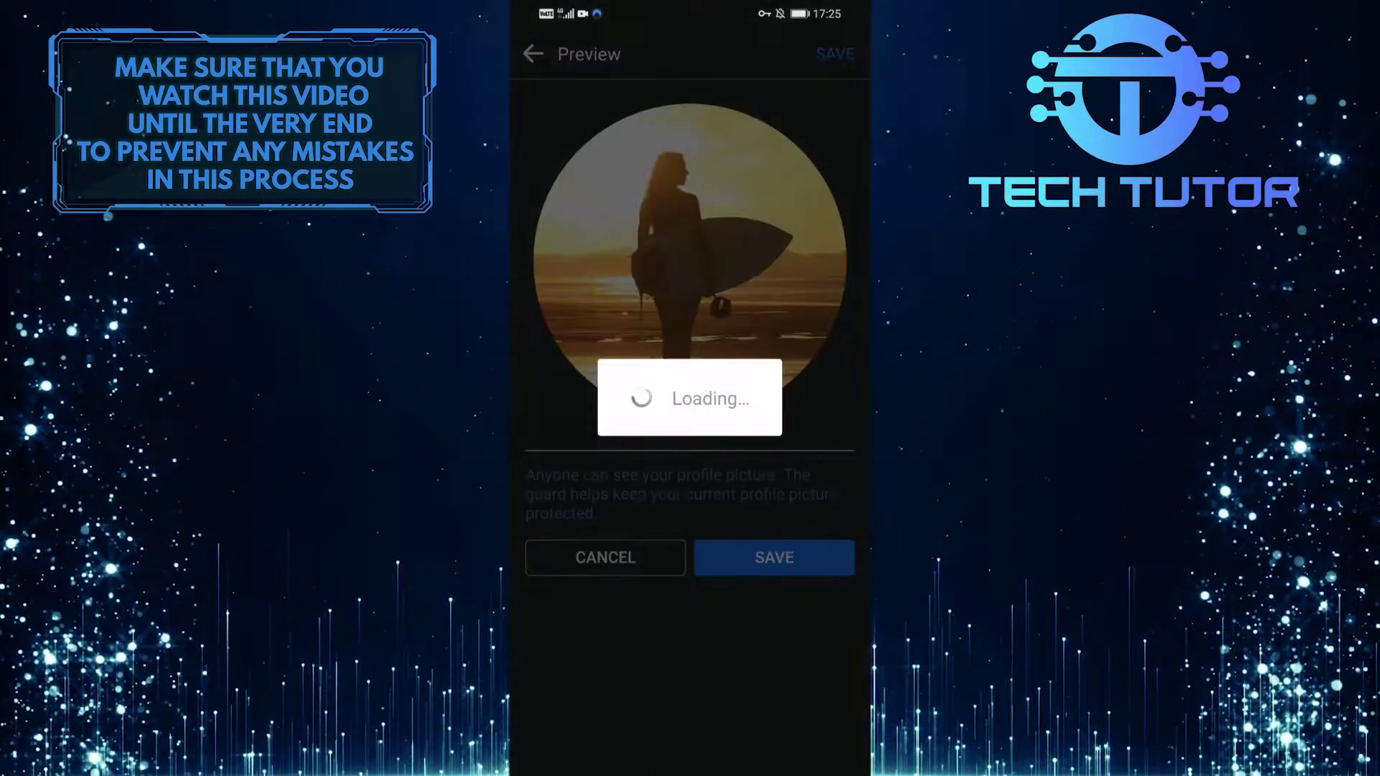